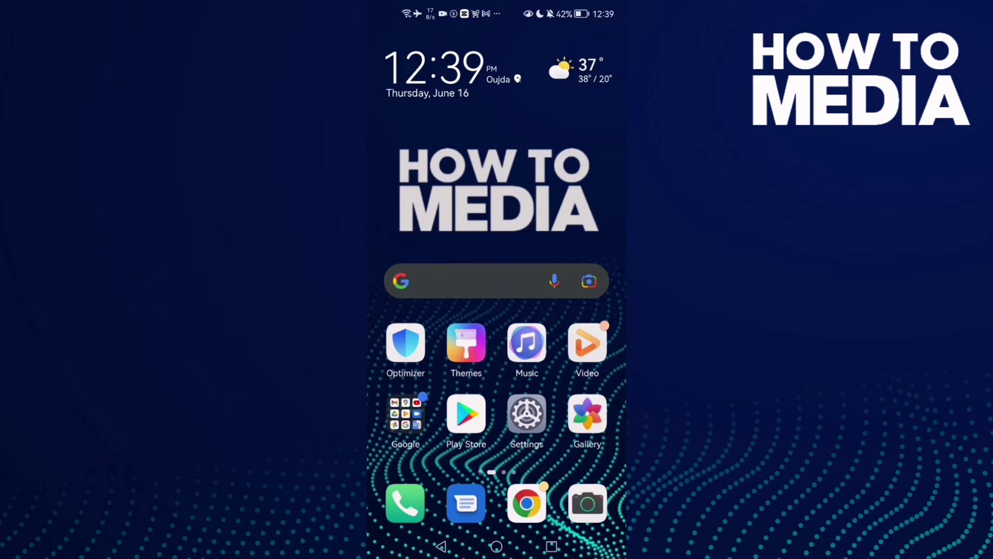
Swipe left to the home screen page showing the Likee icon.
drag(571, 164, 403, 167)
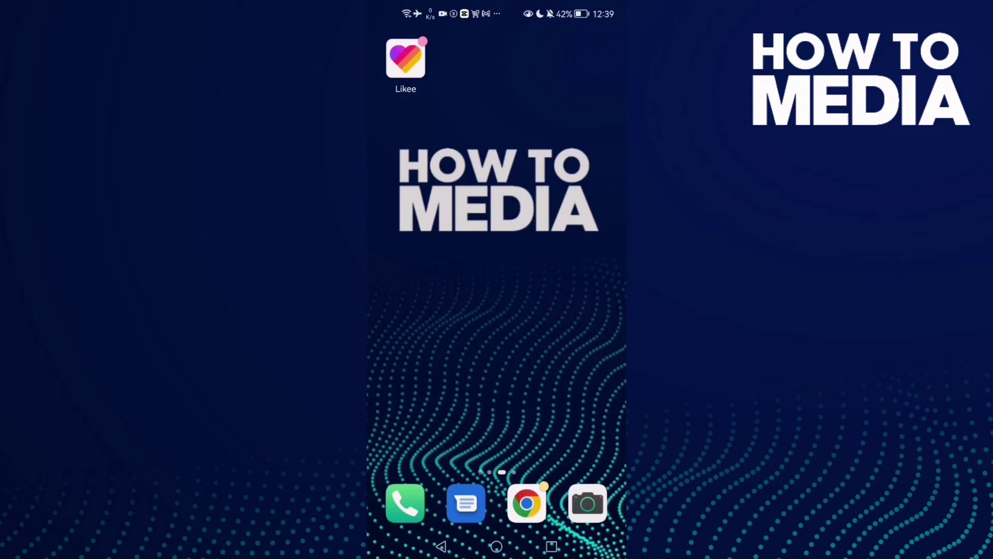
Launch Likee and open your own profile from the account drawer.
click(407, 61)
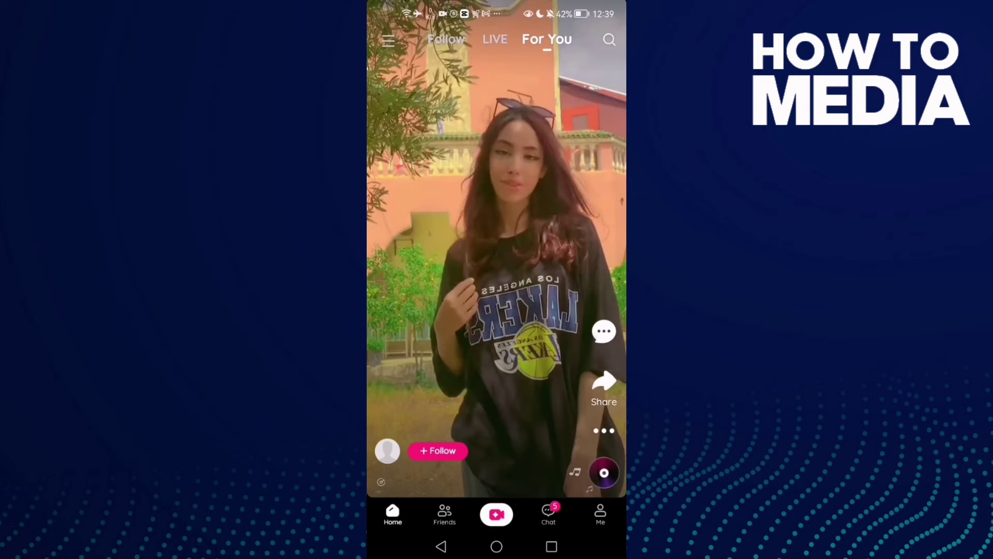
click(386, 40)
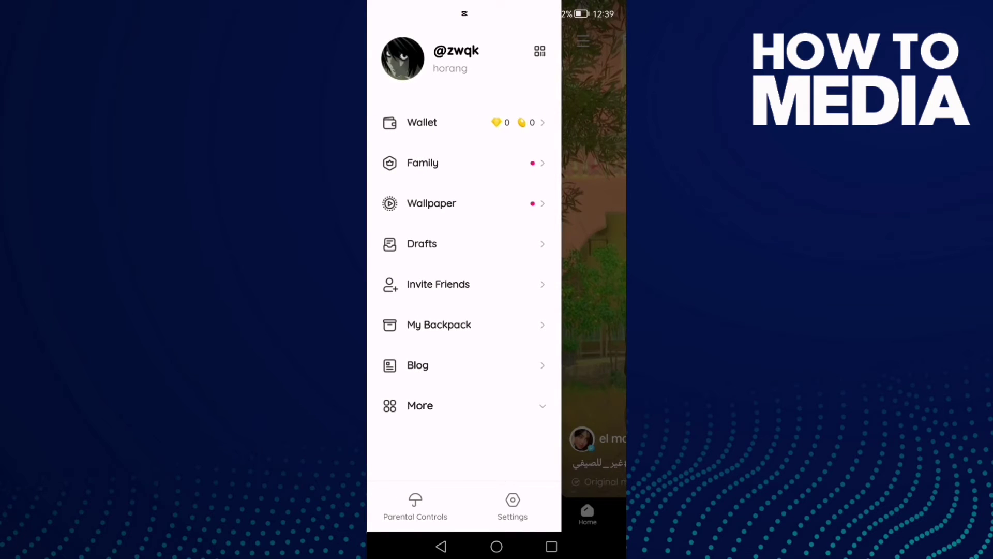
key(XF86AudioLowerVolume)
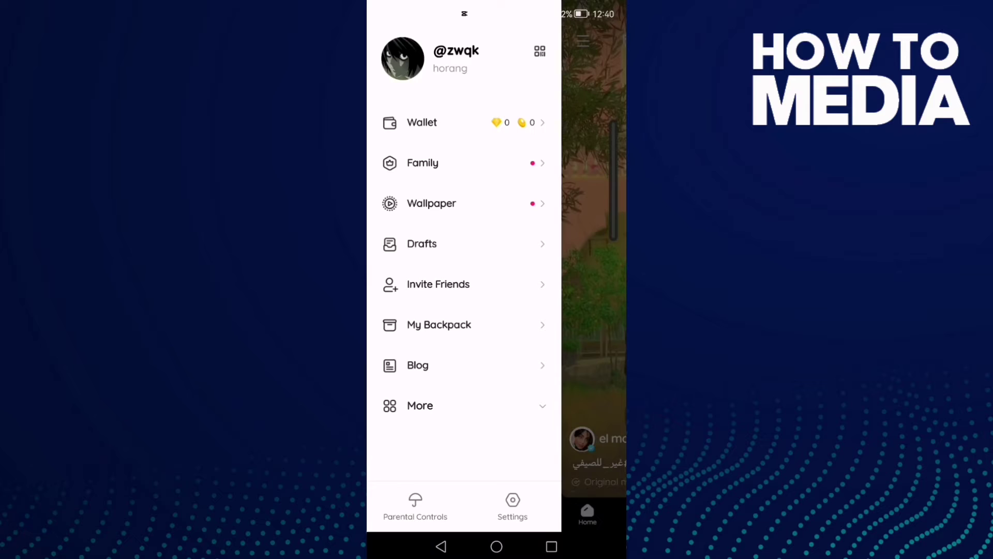
click(457, 51)
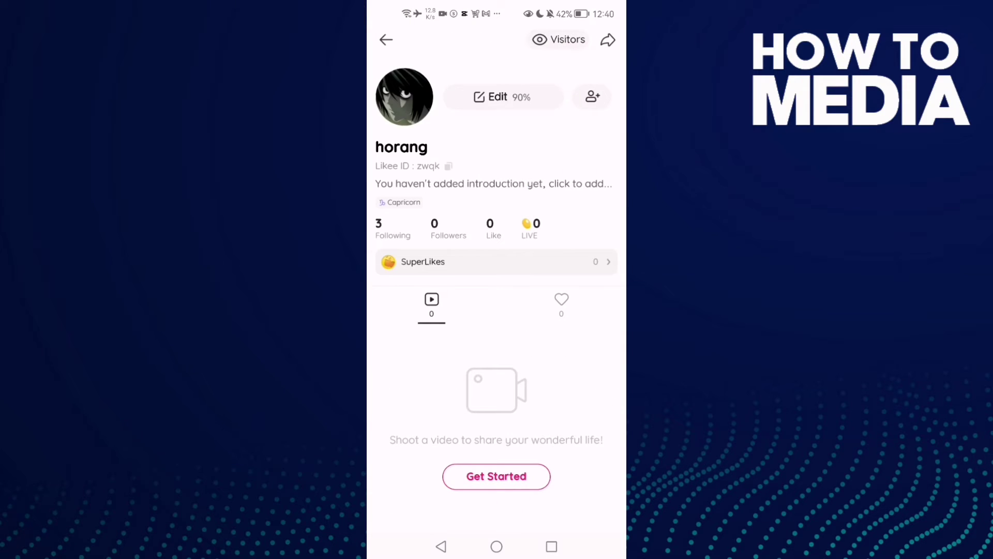
Open a new Career entry form from the profile's Edit More information section.
click(497, 97)
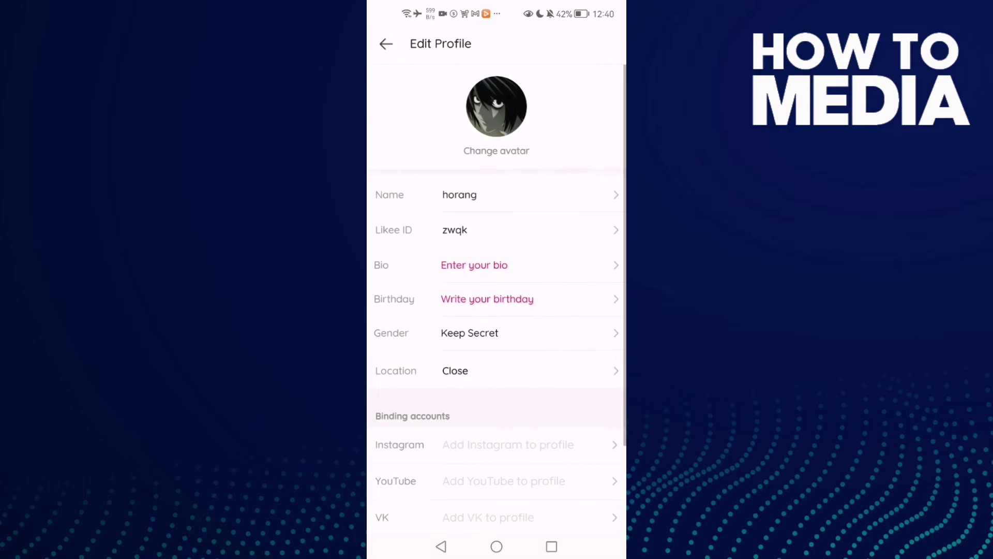
scroll(498, 295, down, 3)
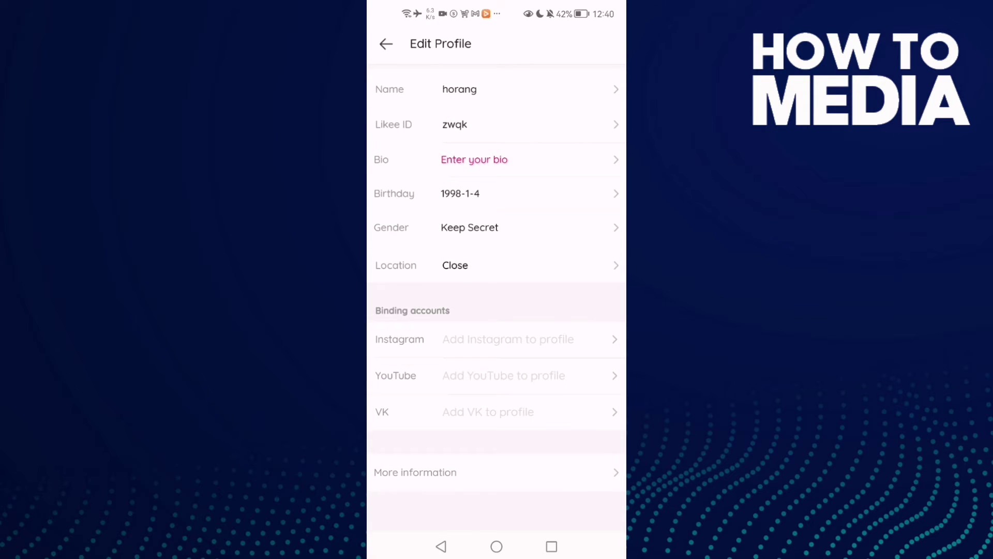
click(434, 473)
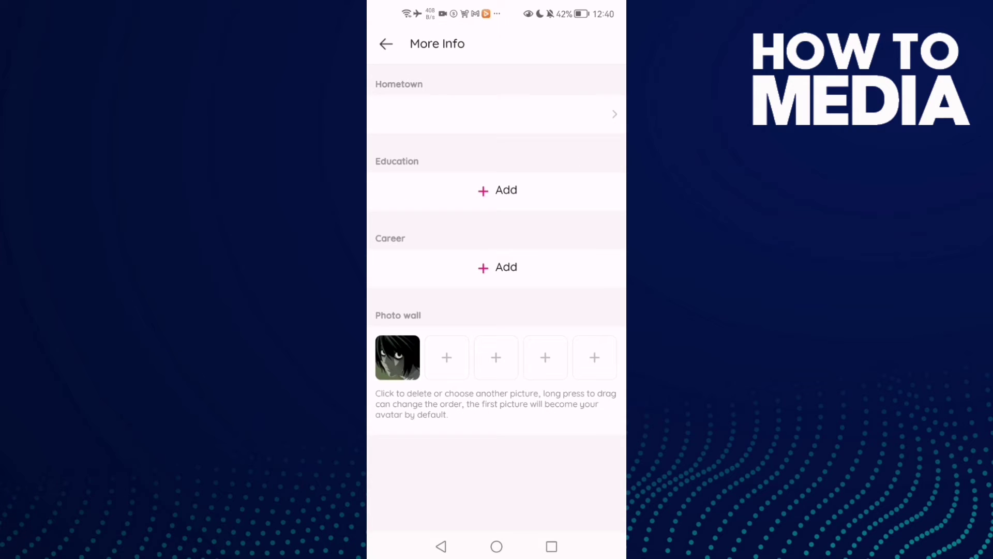
click(549, 267)
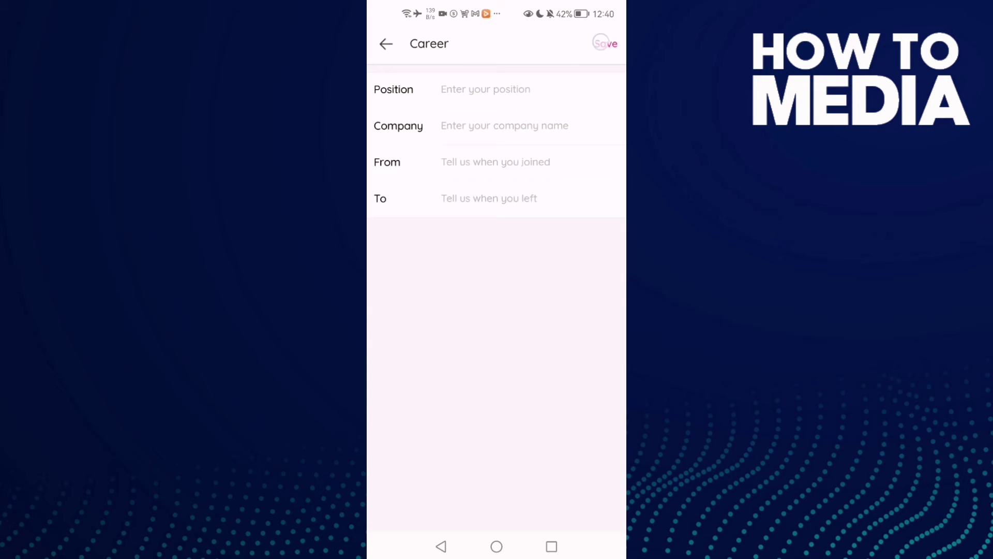
Save the blank Career form, triggering the 'Position cannot be blank' warning.
click(606, 43)
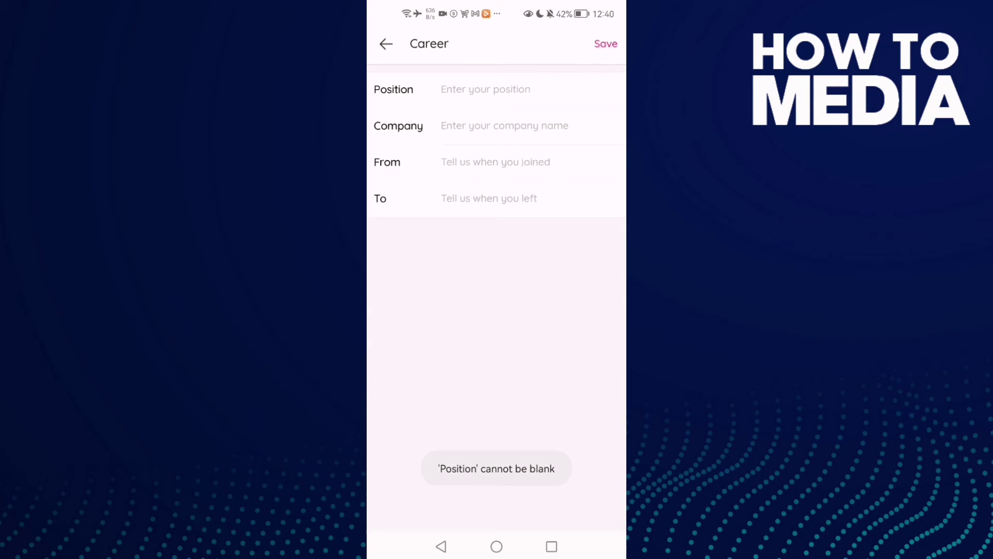